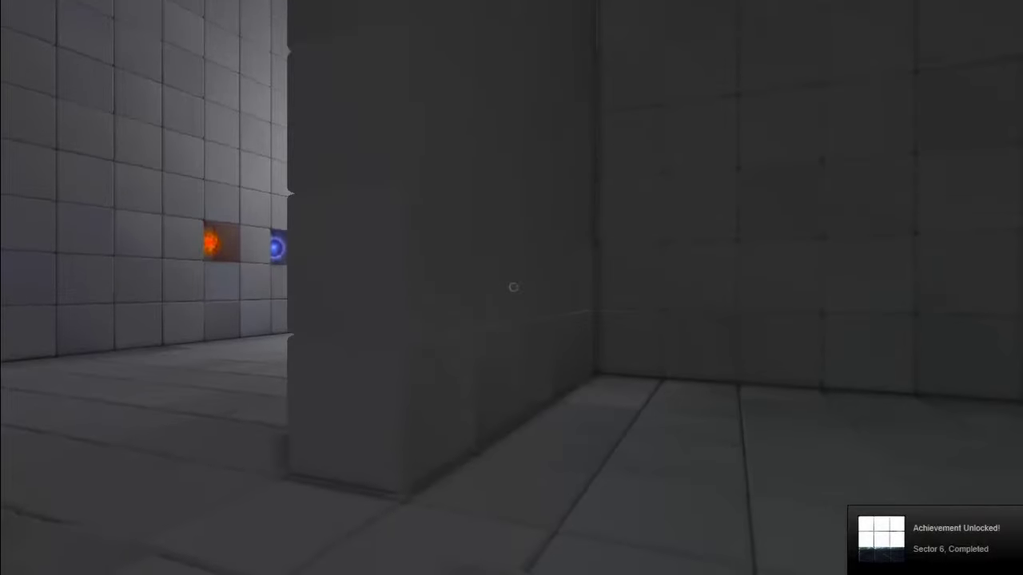
pyautogui.press('w')
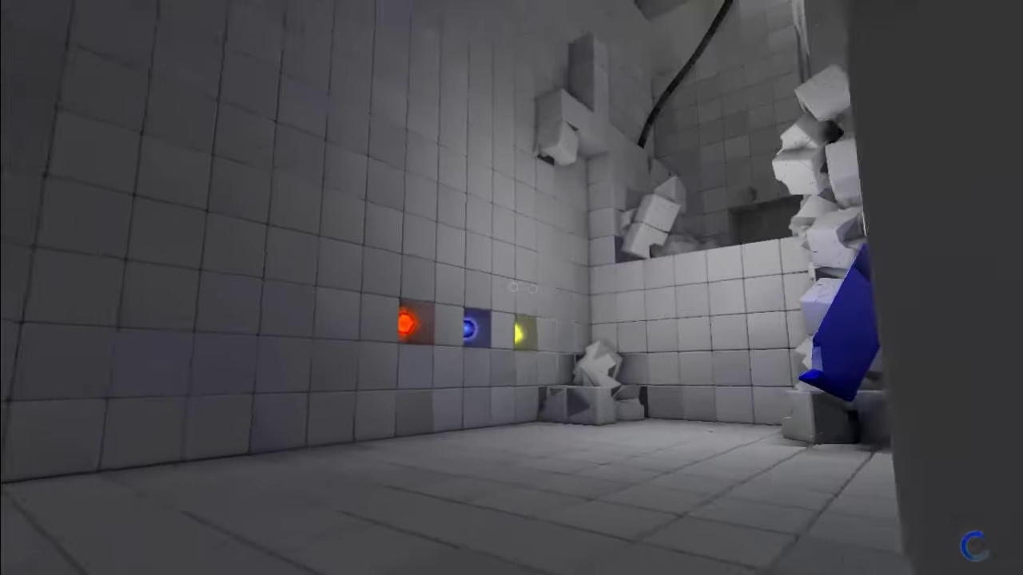
pyautogui.press('w')
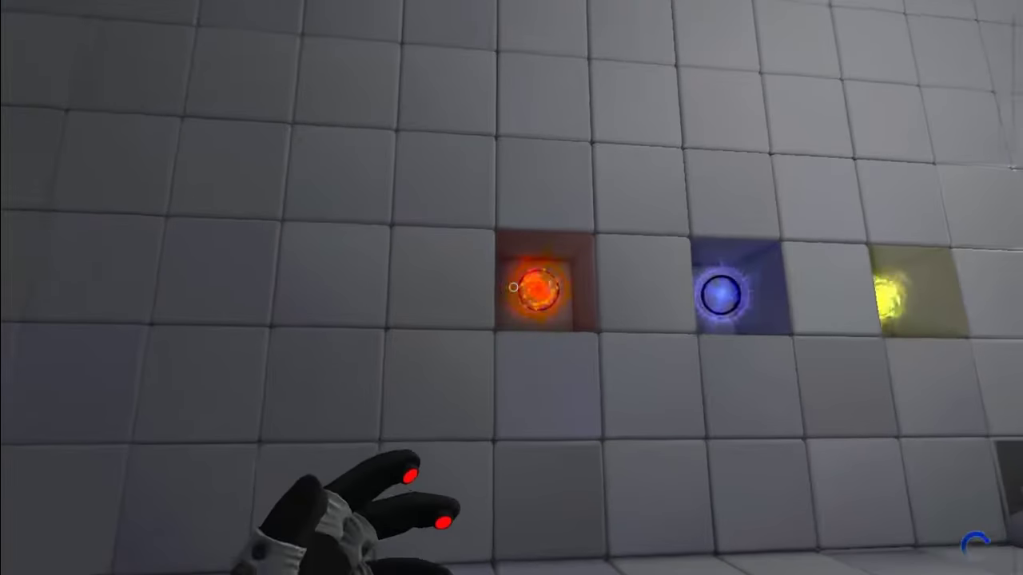
pyautogui.click(513, 286)
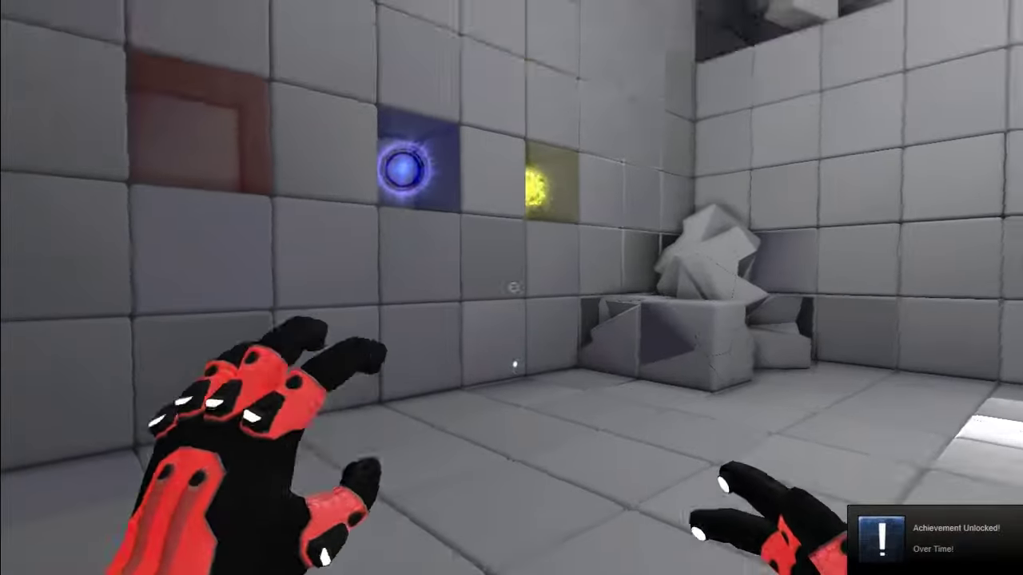
pyautogui.click(513, 287)
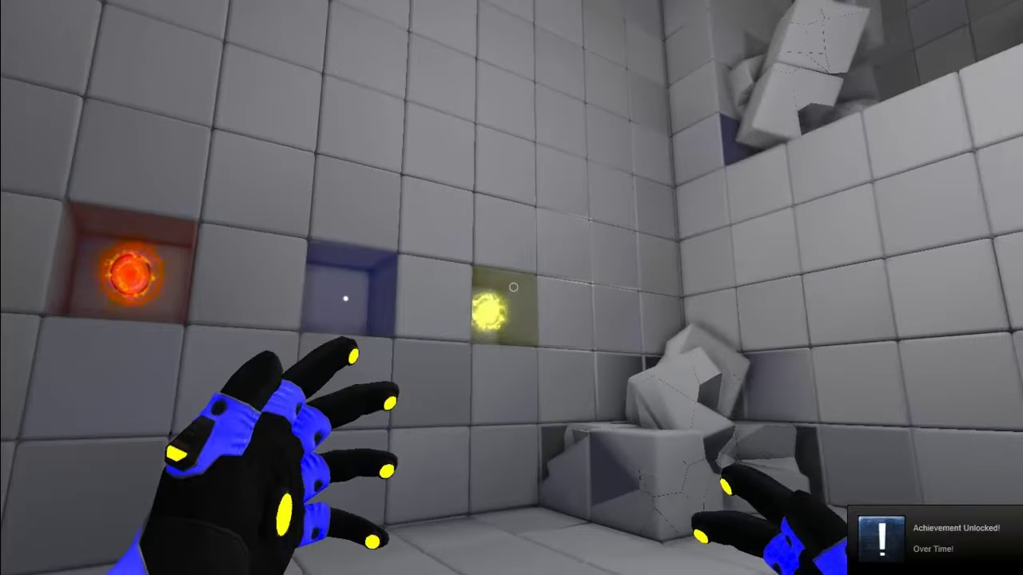
pyautogui.click(513, 286)
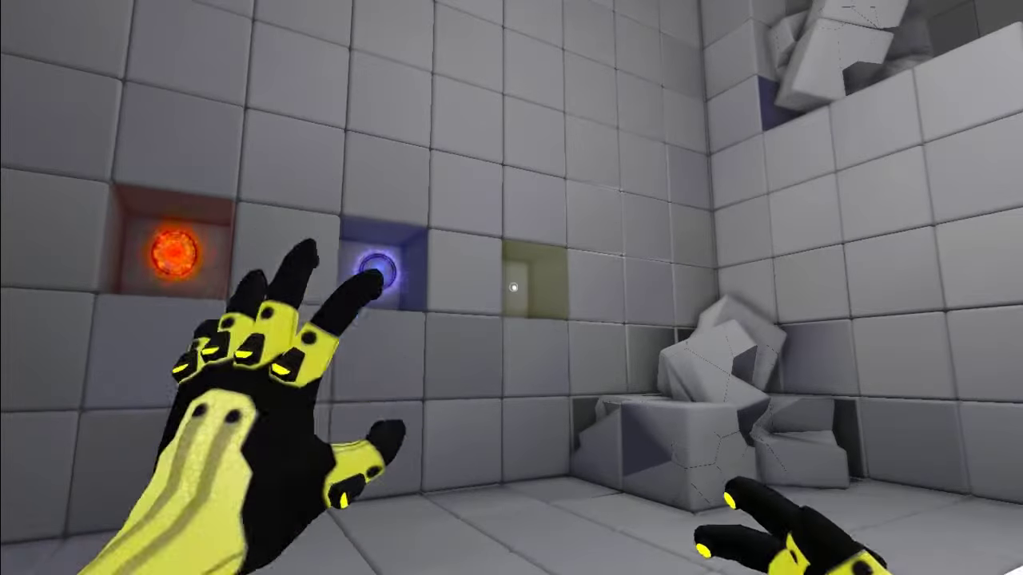
pyautogui.click(513, 287)
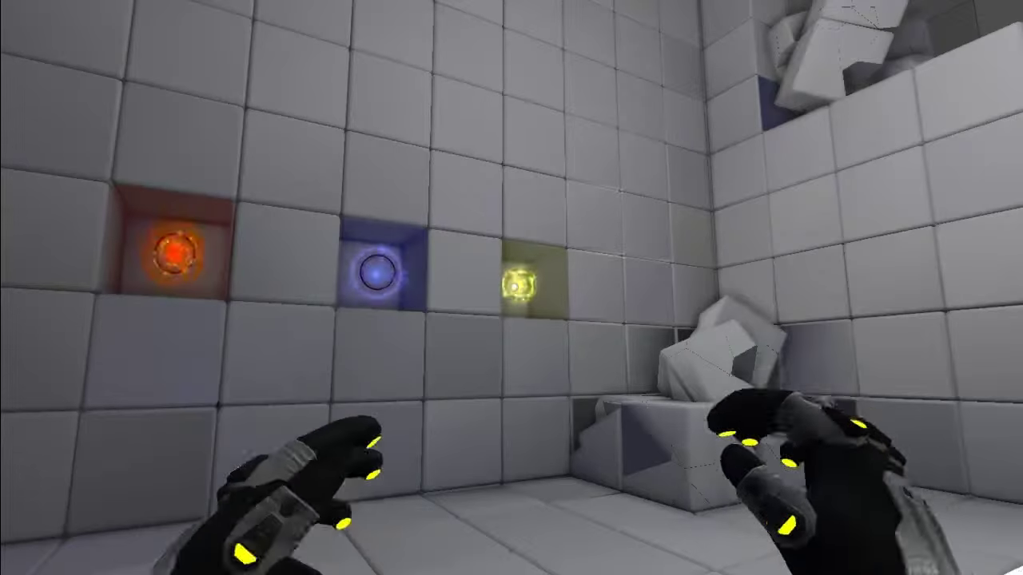
pyautogui.click(513, 287)
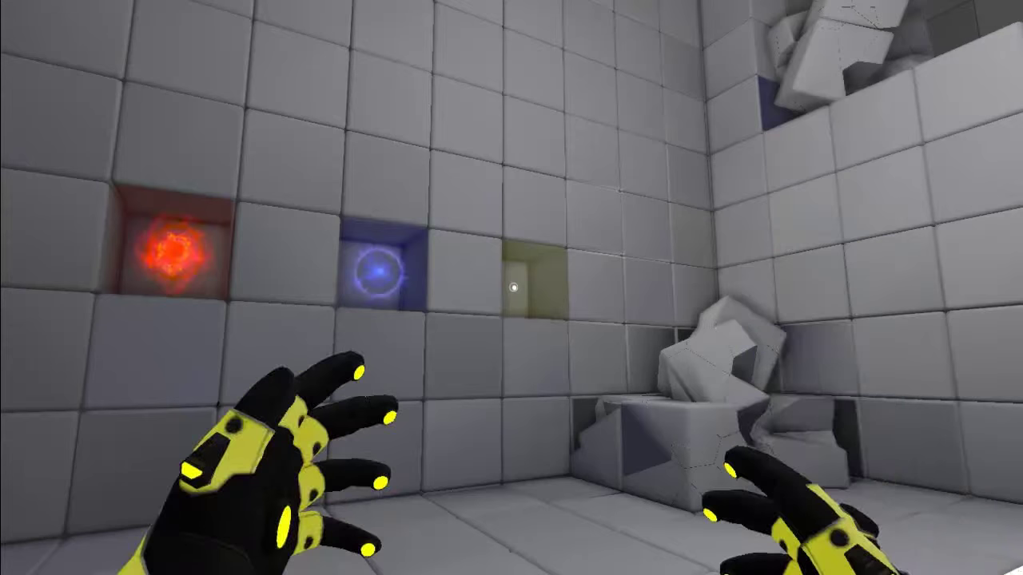